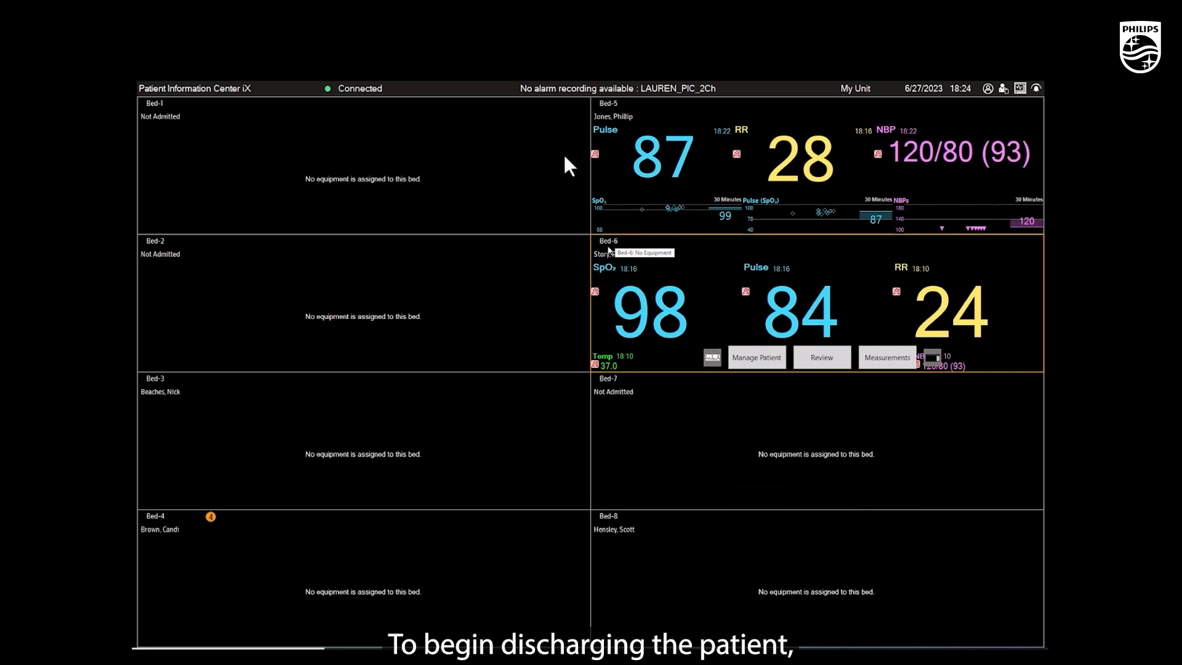
click(760, 359)
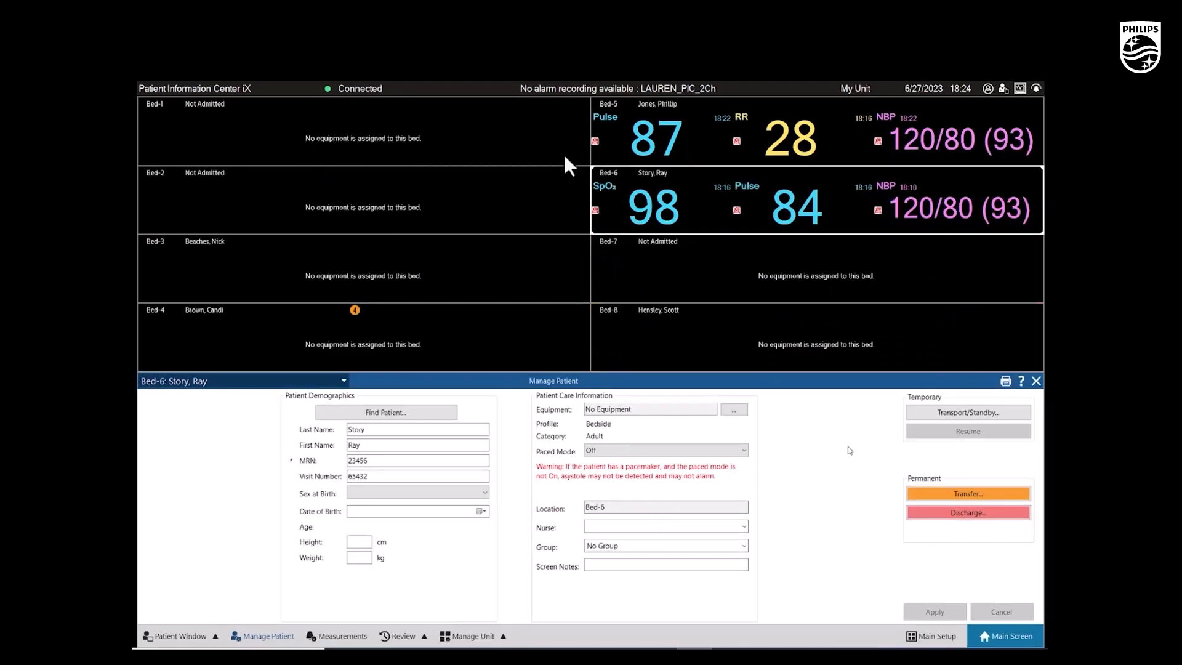
click(954, 515)
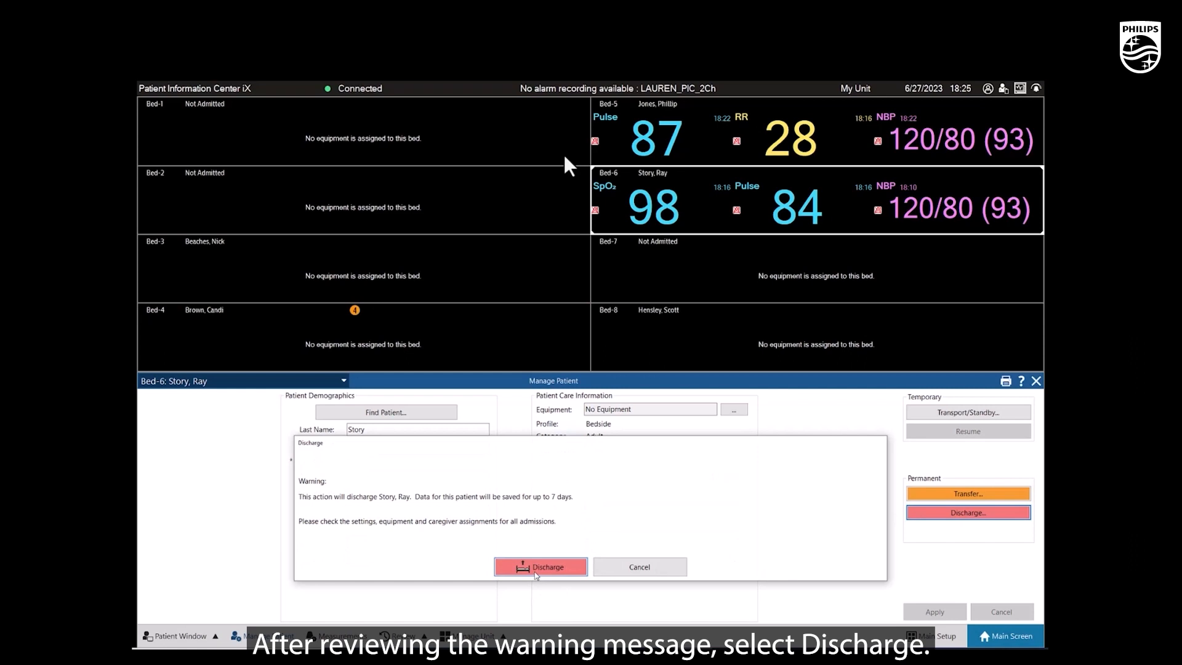
Confirm the discharge so Bed-6 shows Not Admitted with no patient.
click(536, 569)
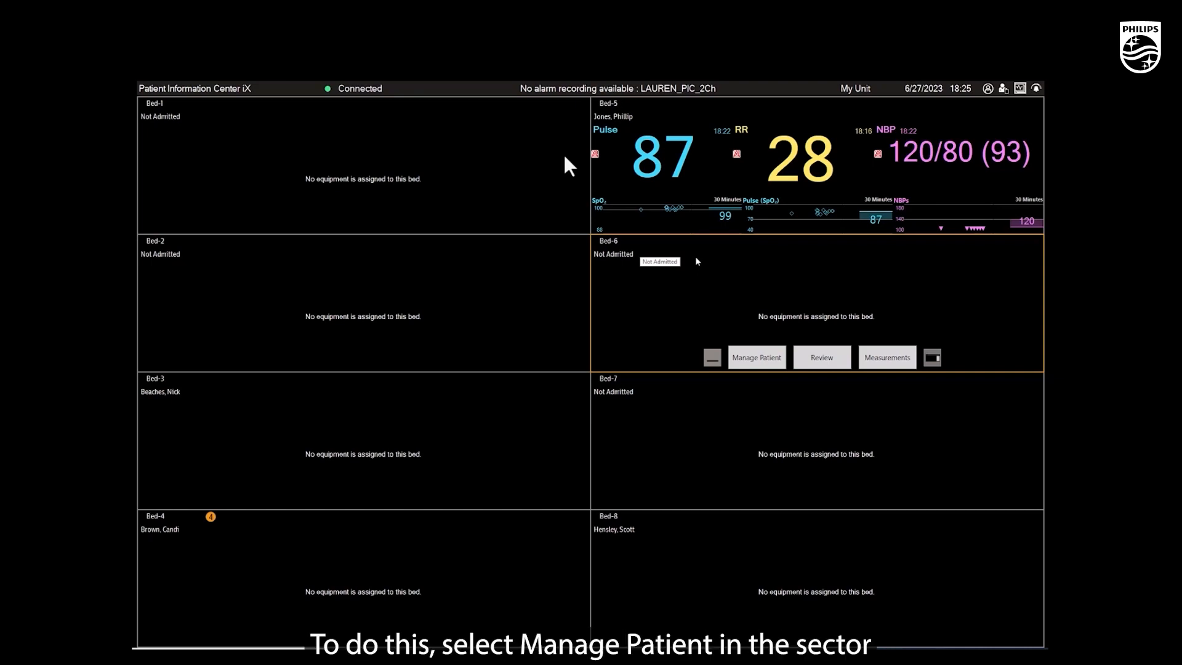
Search existing patient records by MRN 23456 from the empty Bed-6's Manage Patient form.
click(757, 357)
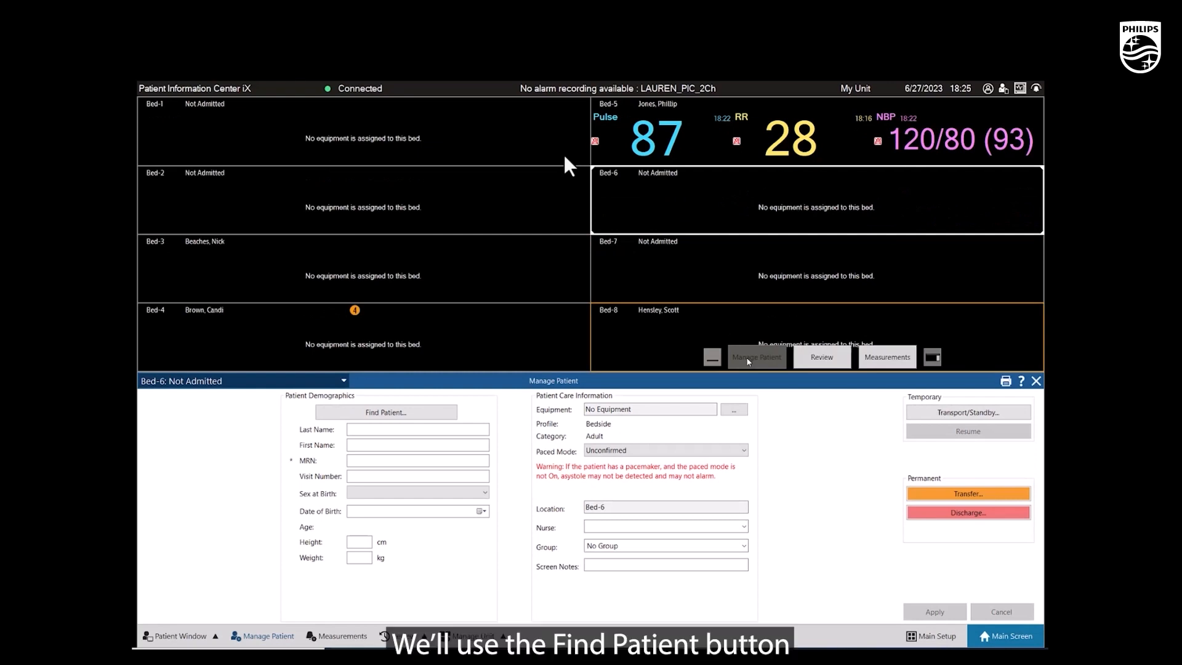
click(353, 461)
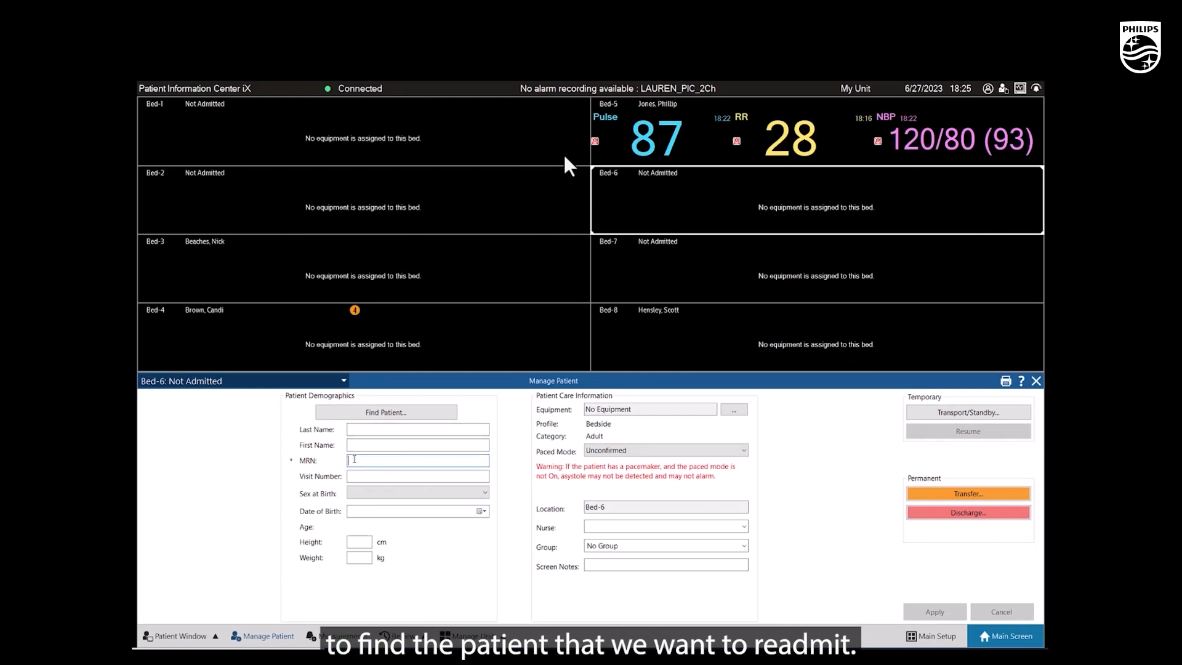
text(23456)
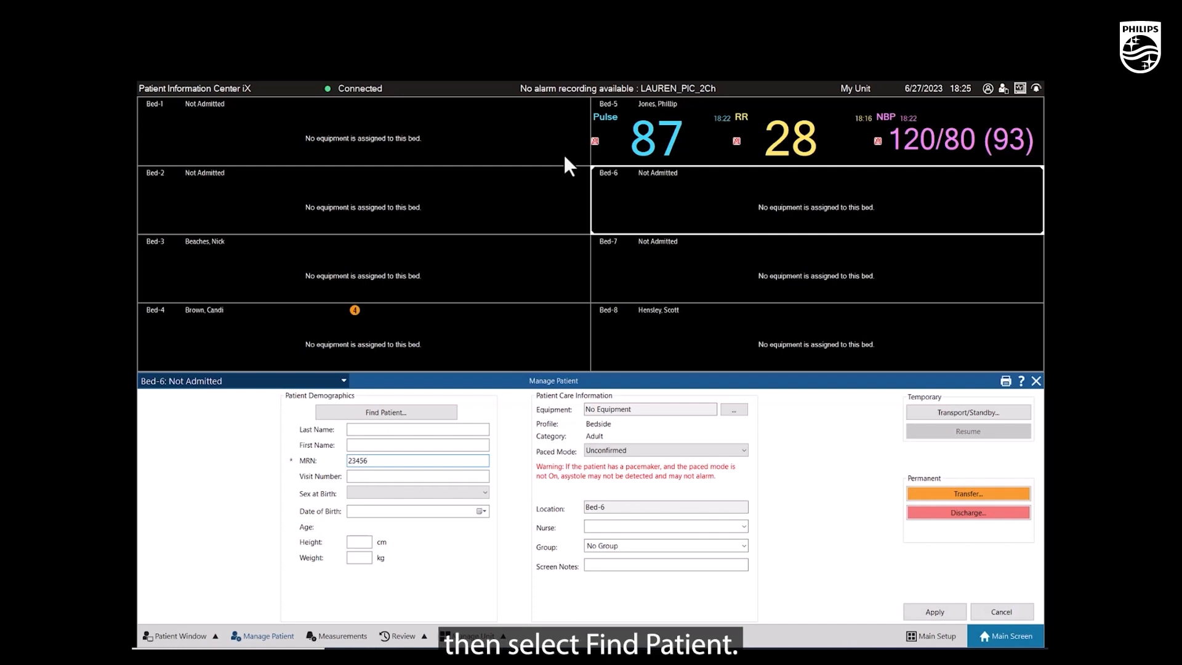
click(385, 411)
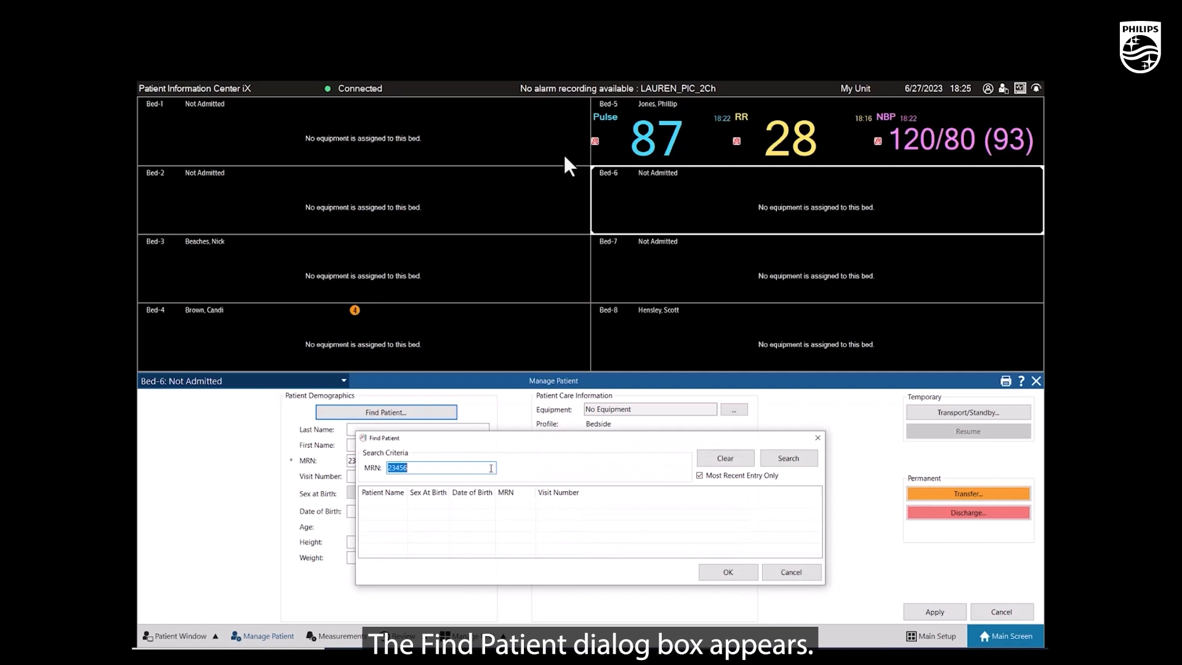
click(788, 458)
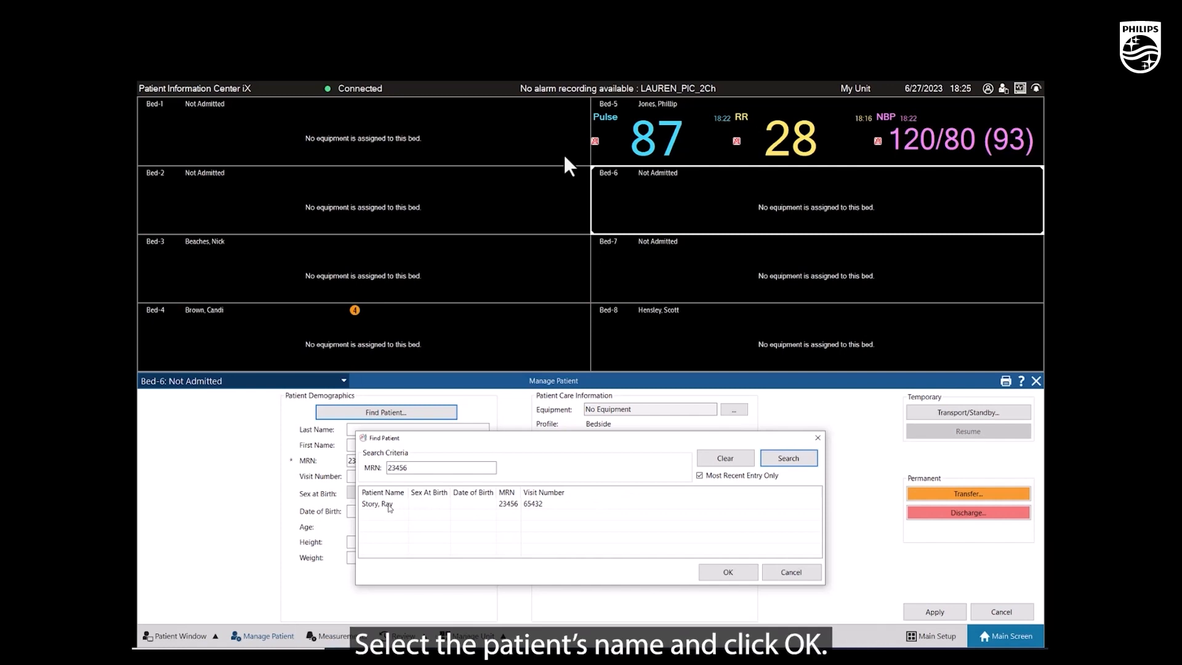
click(388, 505)
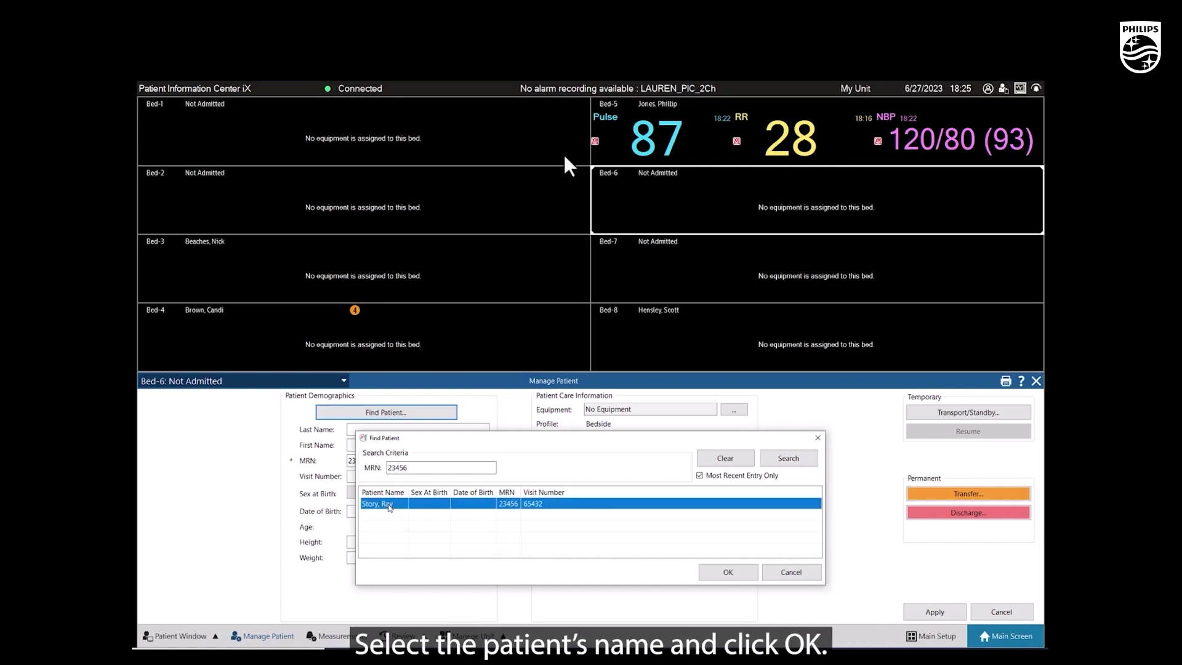
click(728, 572)
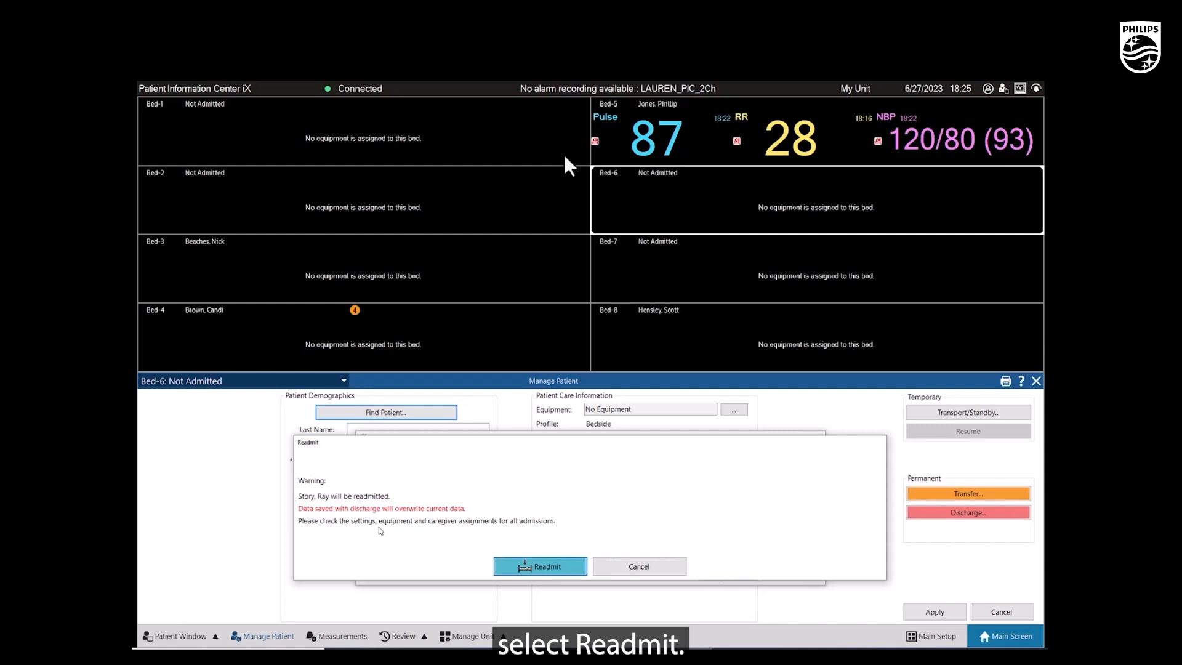
click(564, 563)
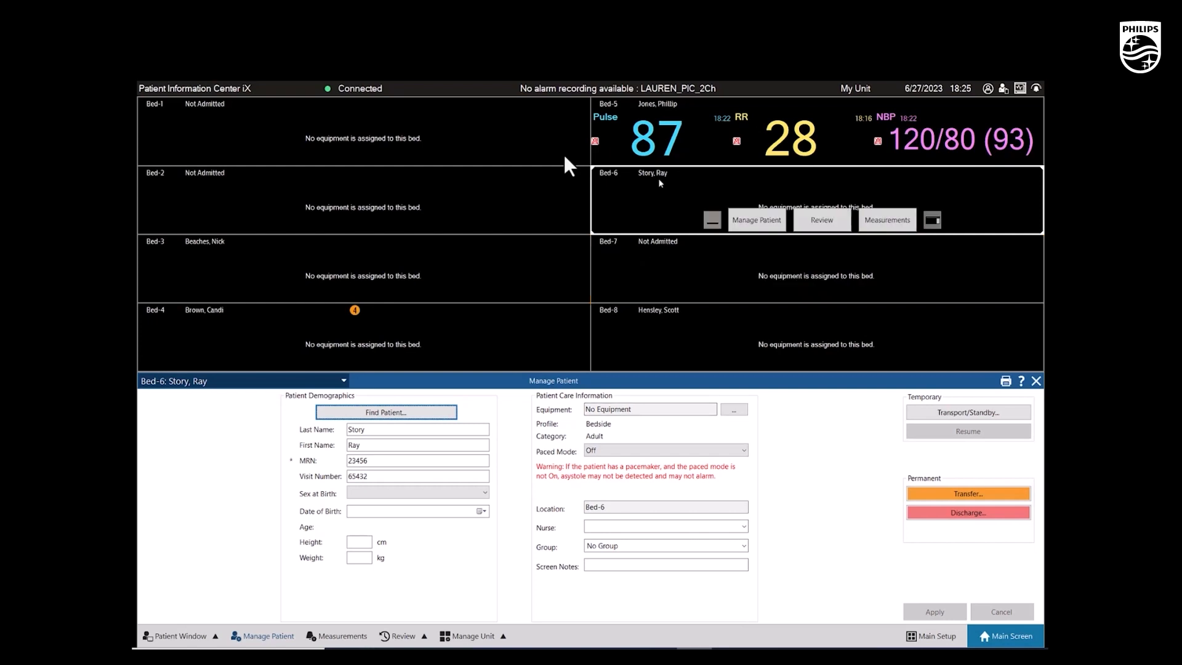
mouse_move(659, 177)
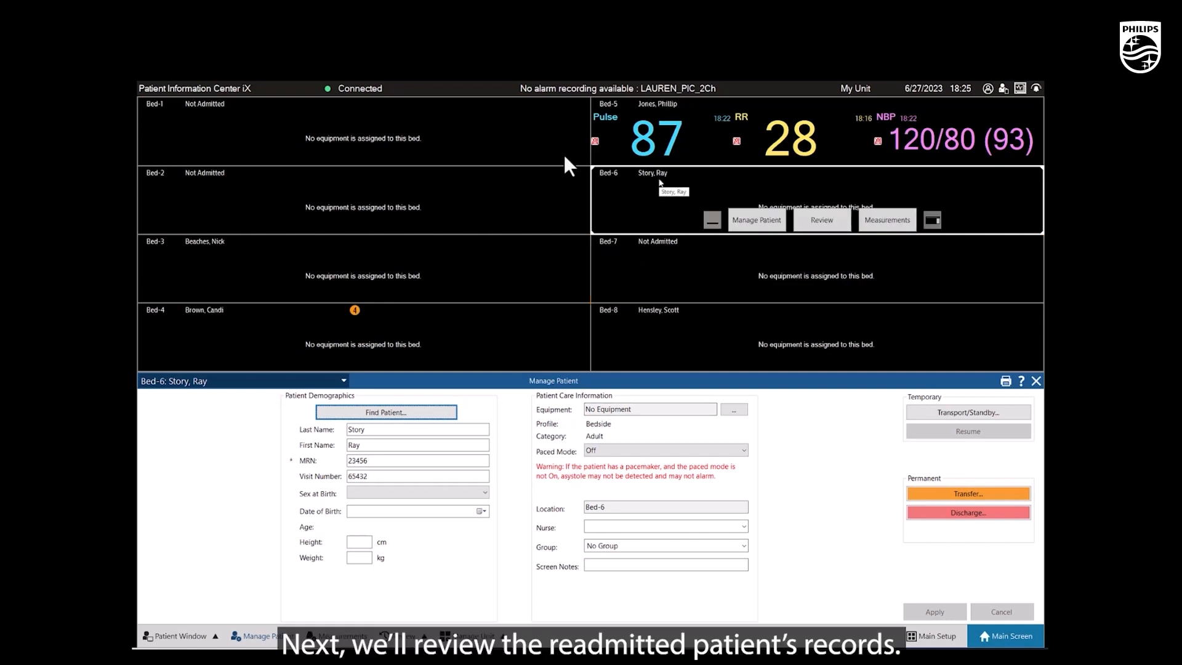
click(824, 223)
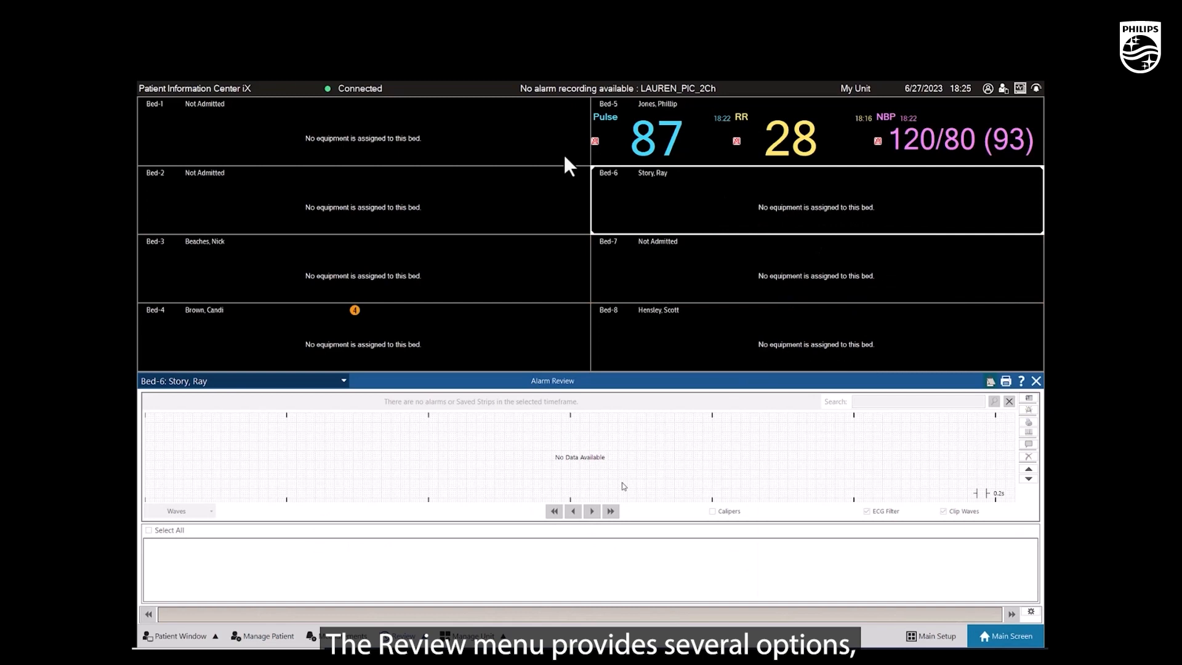
click(407, 636)
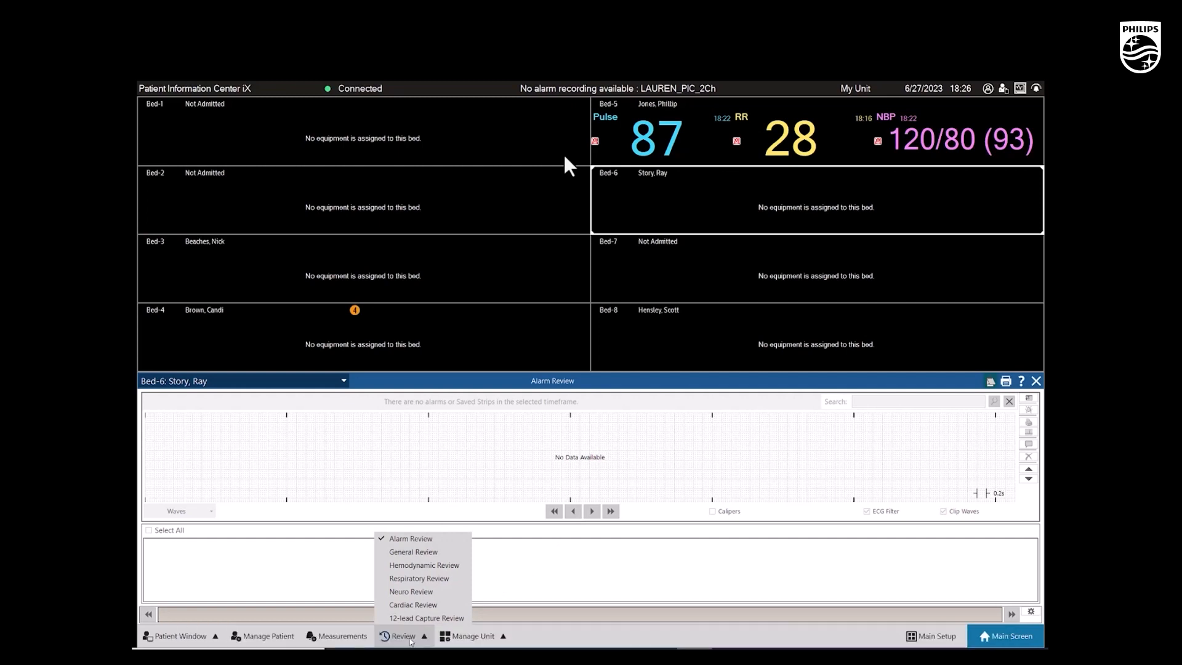
click(422, 552)
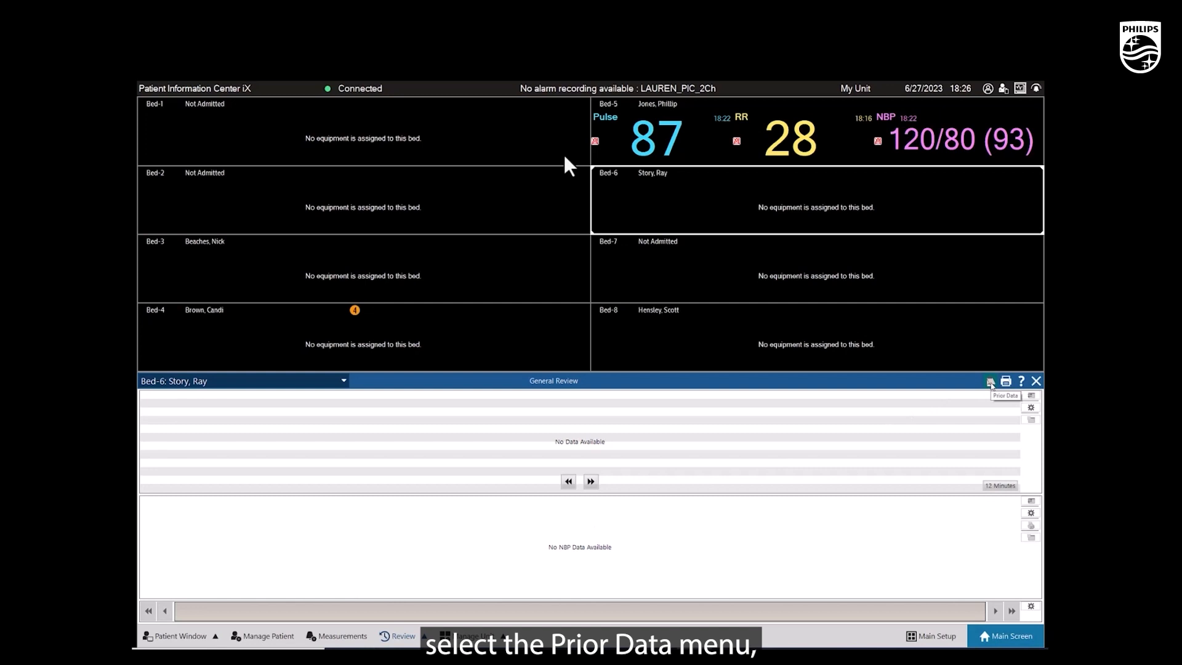
Load the 14:24-18:25 discharged data, then the earlier 6/21/2023 10:26 - 6/27/2023 14:13 admission.
click(990, 383)
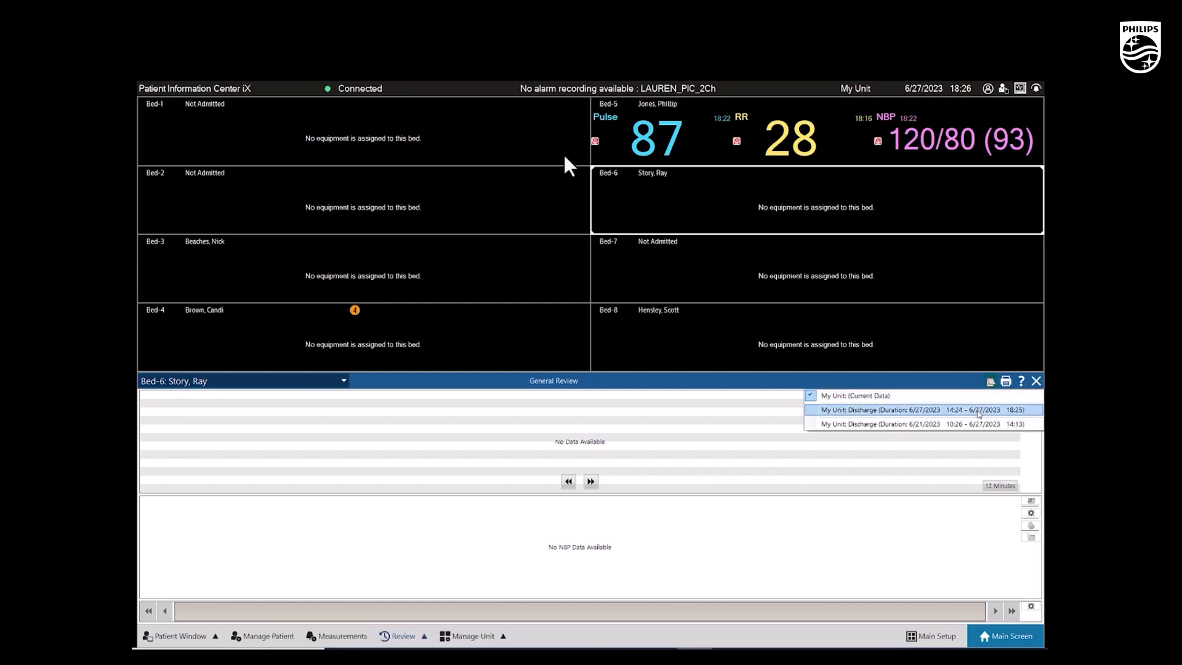
click(979, 410)
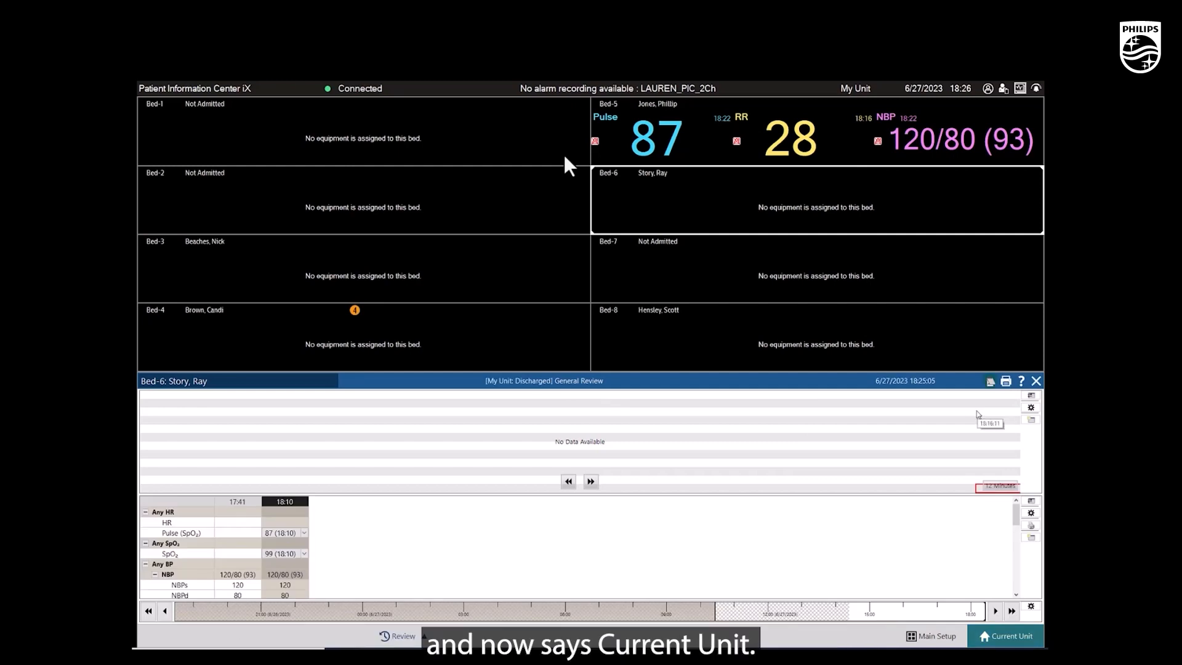
click(989, 381)
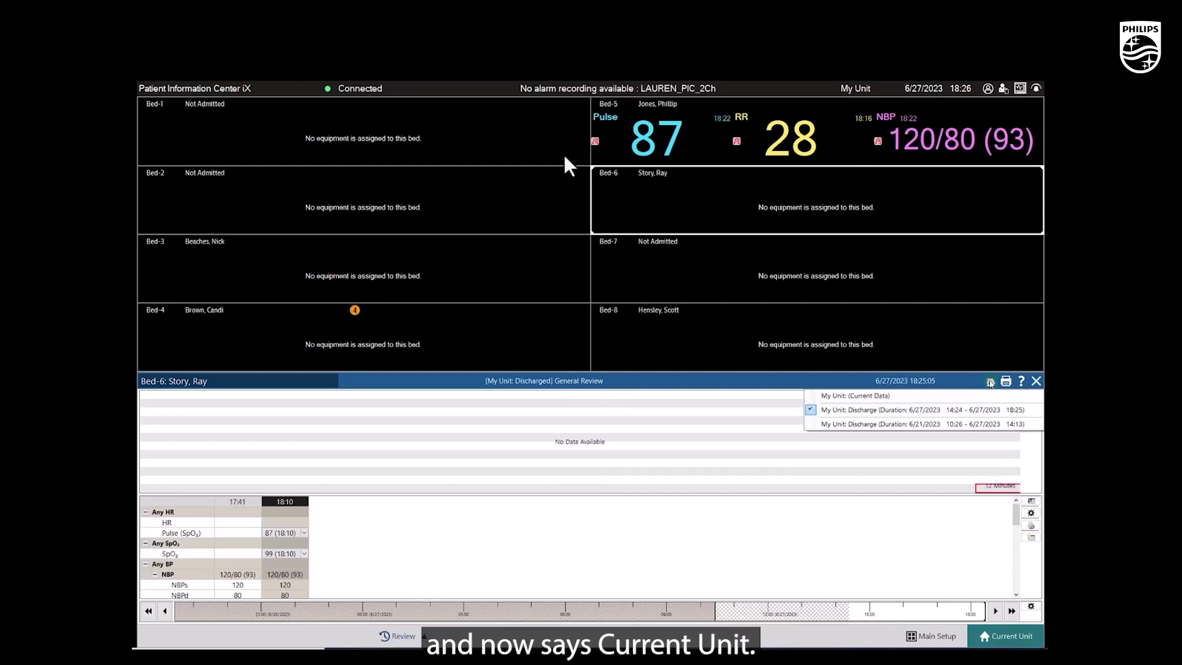
click(986, 425)
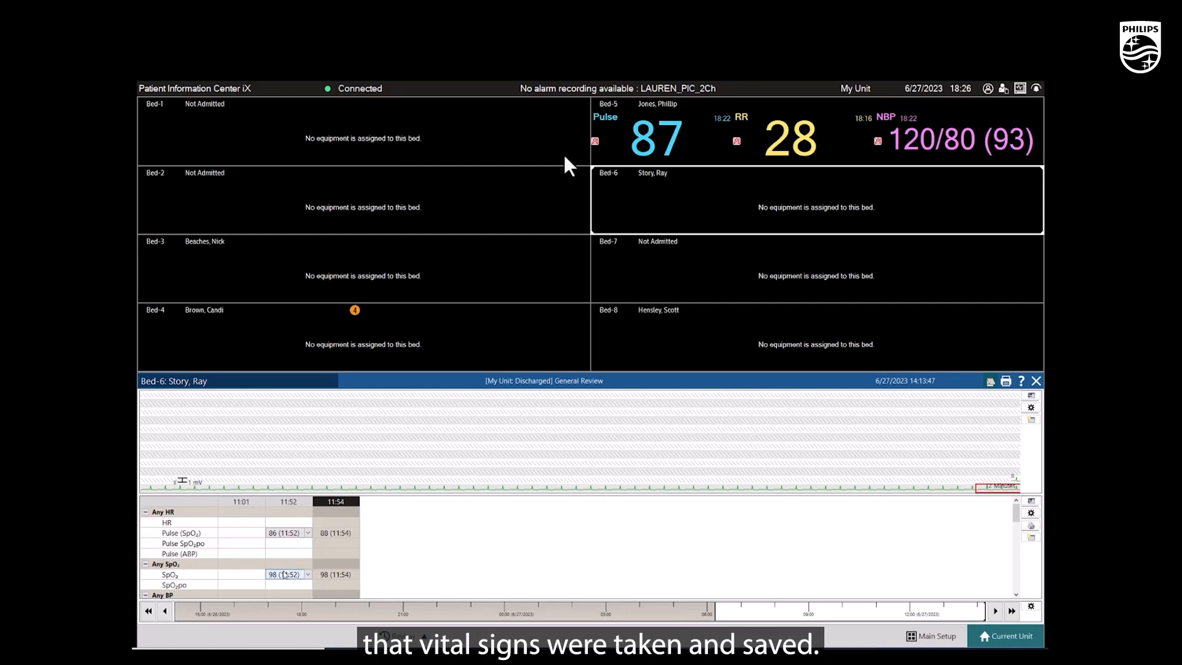
Switch the lower trend tile to SpotCheck Trend showing vitals with EWS scores.
click(1034, 500)
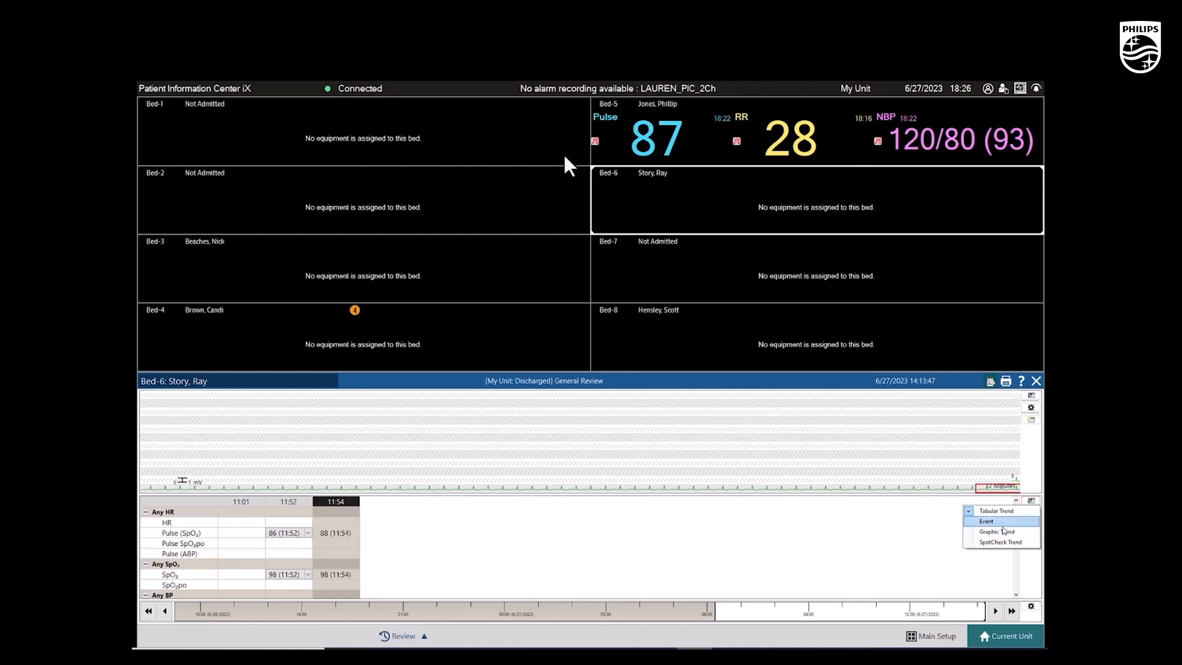
click(992, 543)
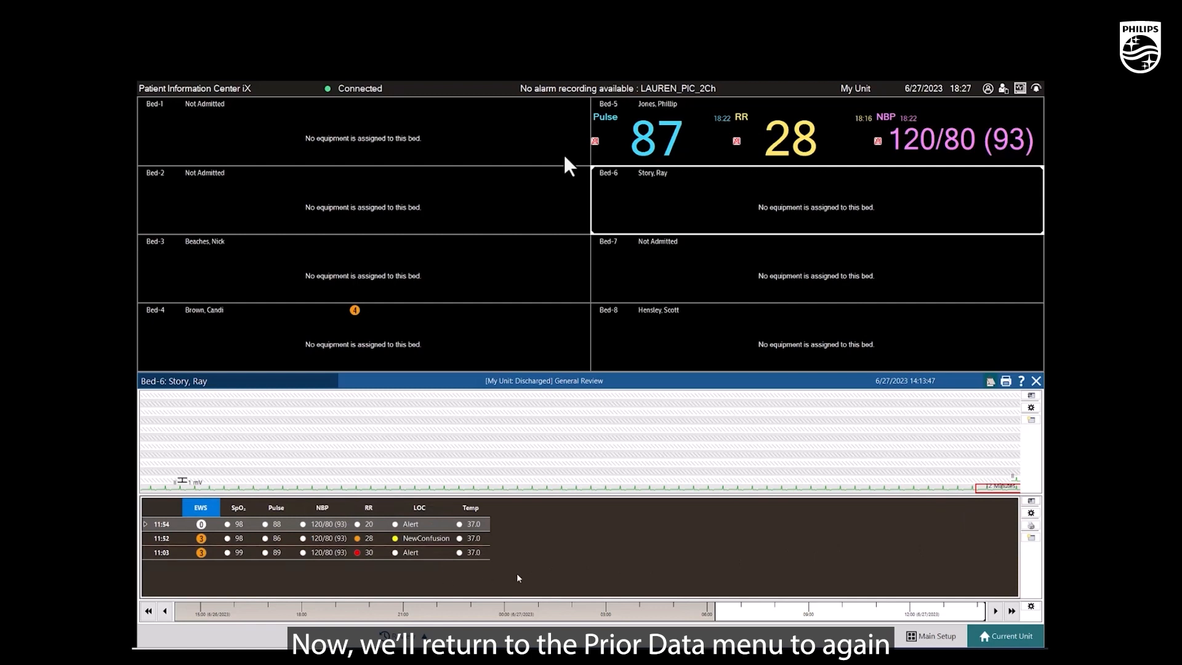
Return the review to My Unit: (Current Data) for the current admission.
click(990, 382)
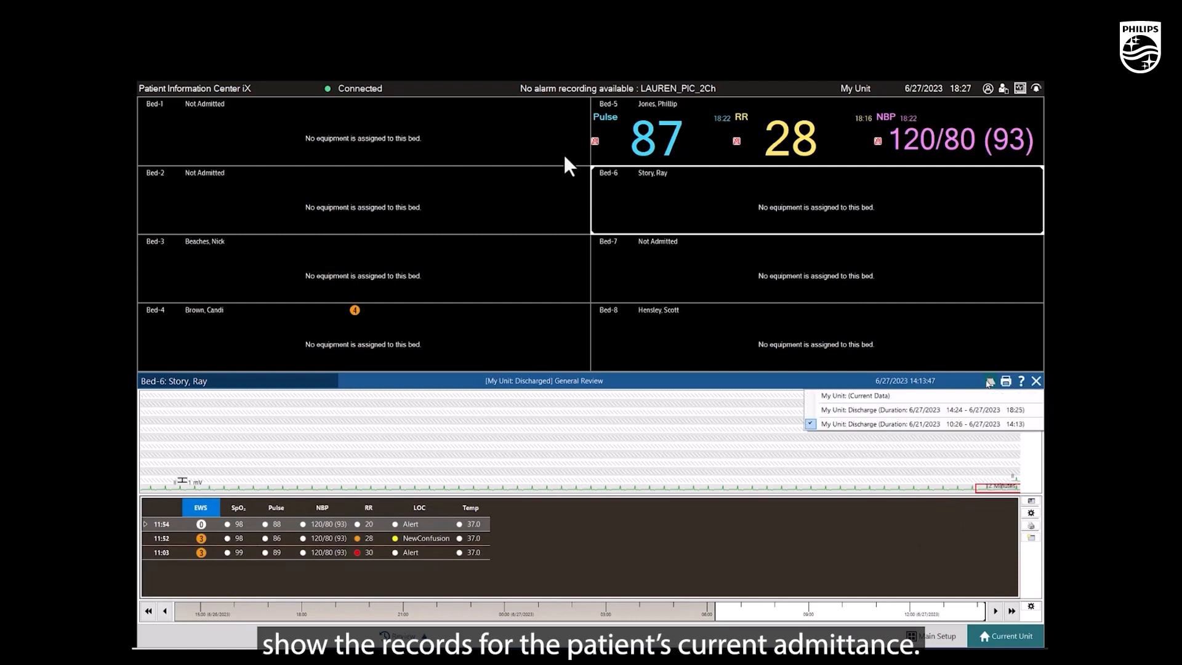
click(881, 395)
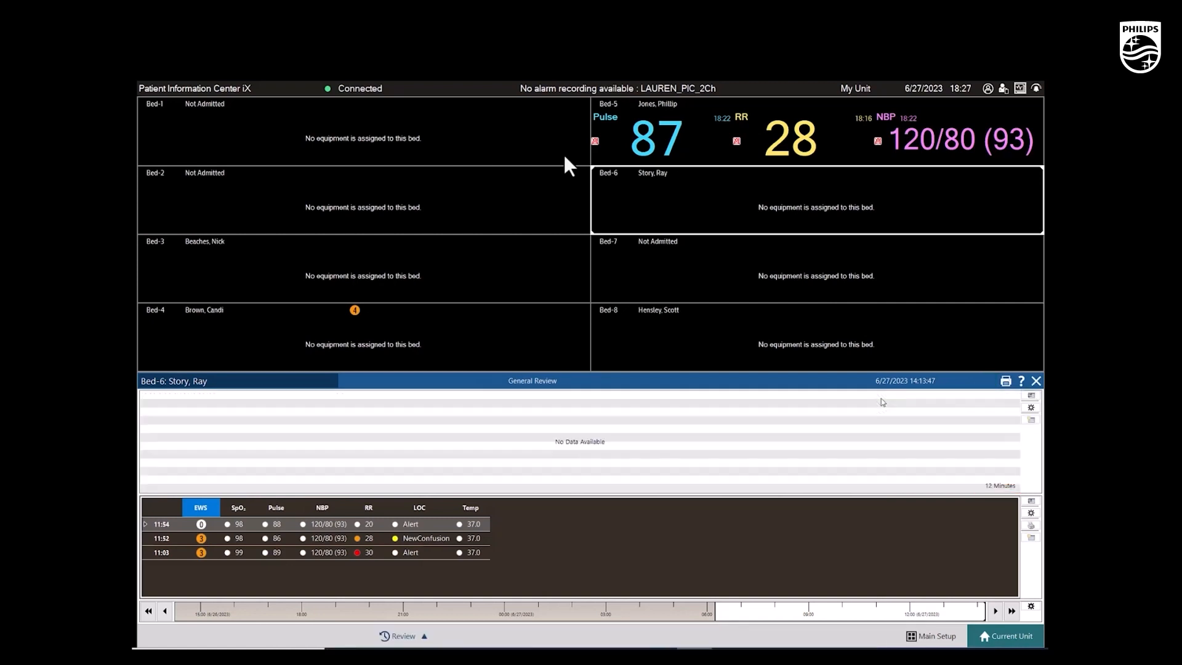